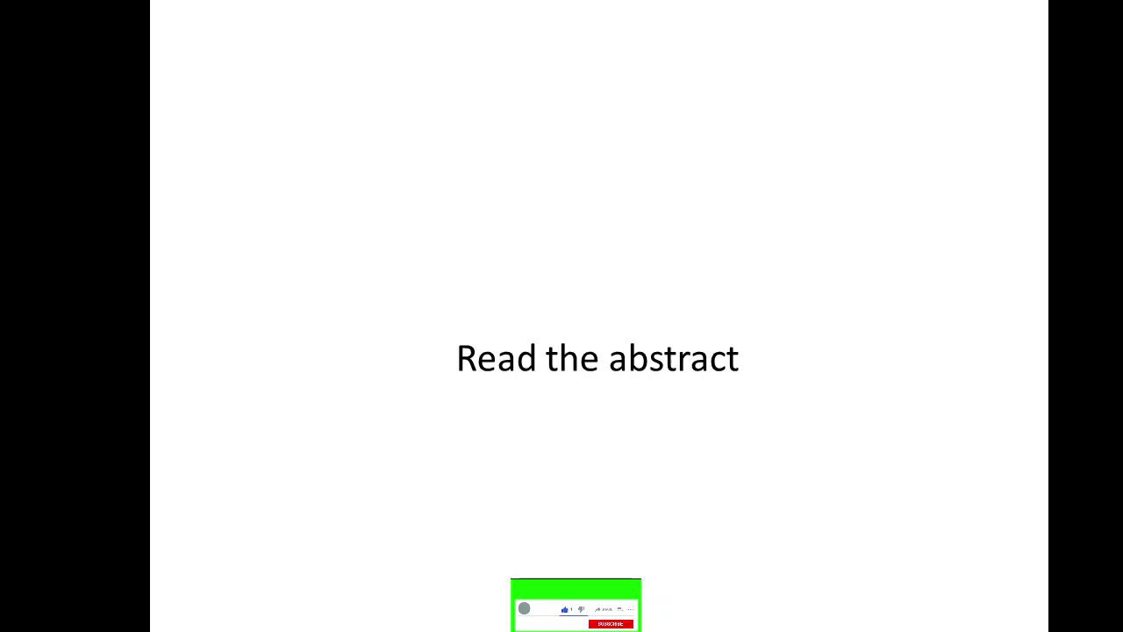
Advance the slide show to the practical demo slide and switch to Mendeley Desktop
key(Right)
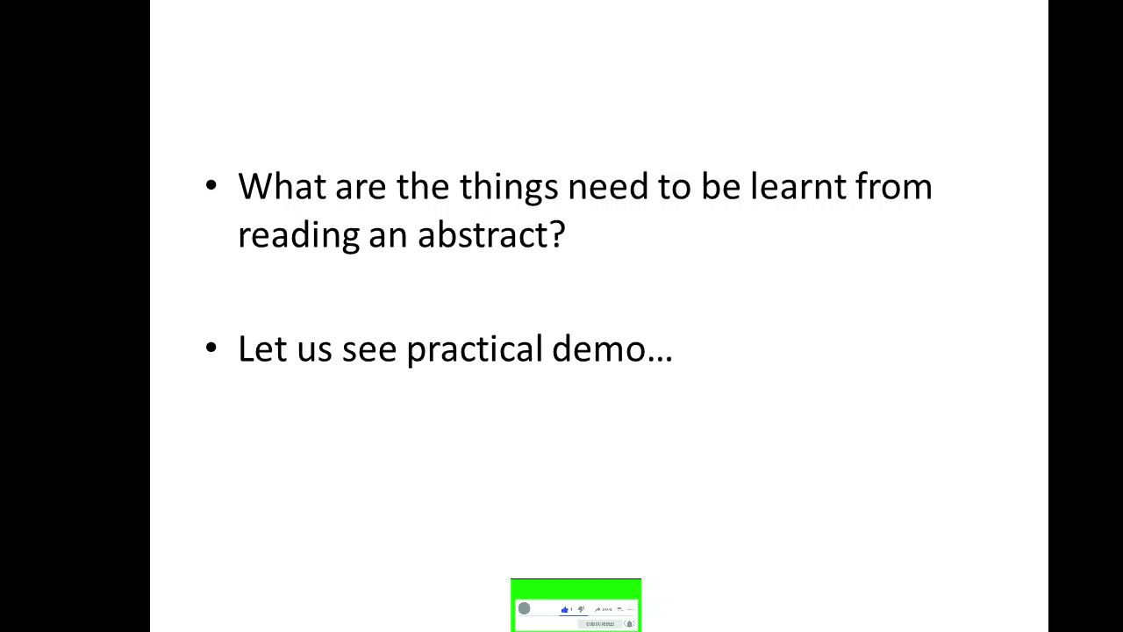
key(alt+Tab)
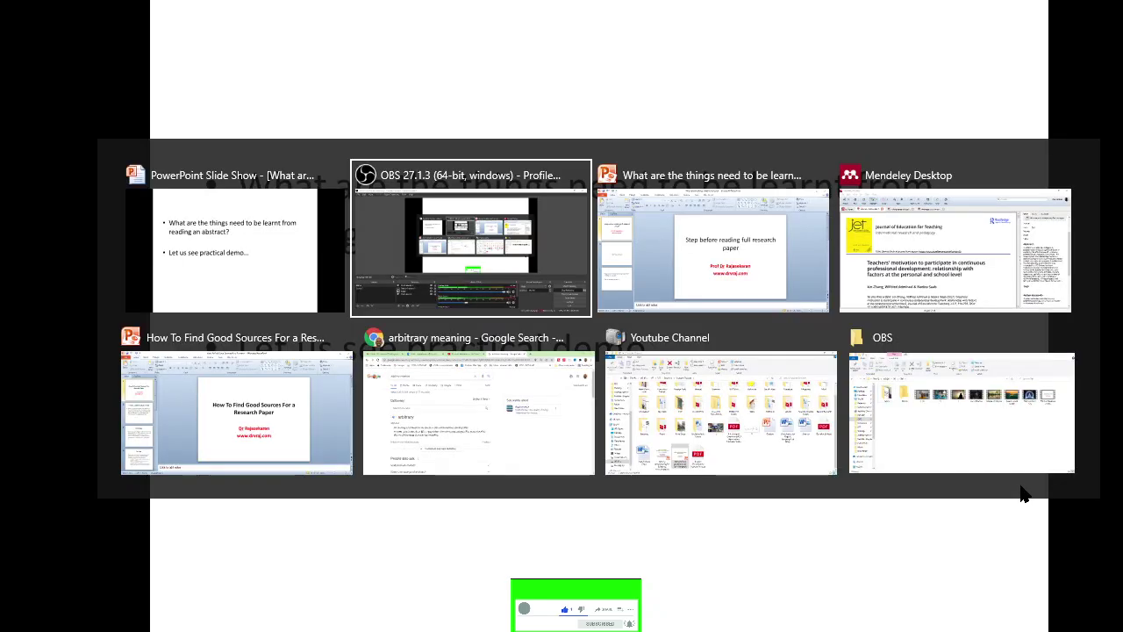
key(Tab)
key(Tab)
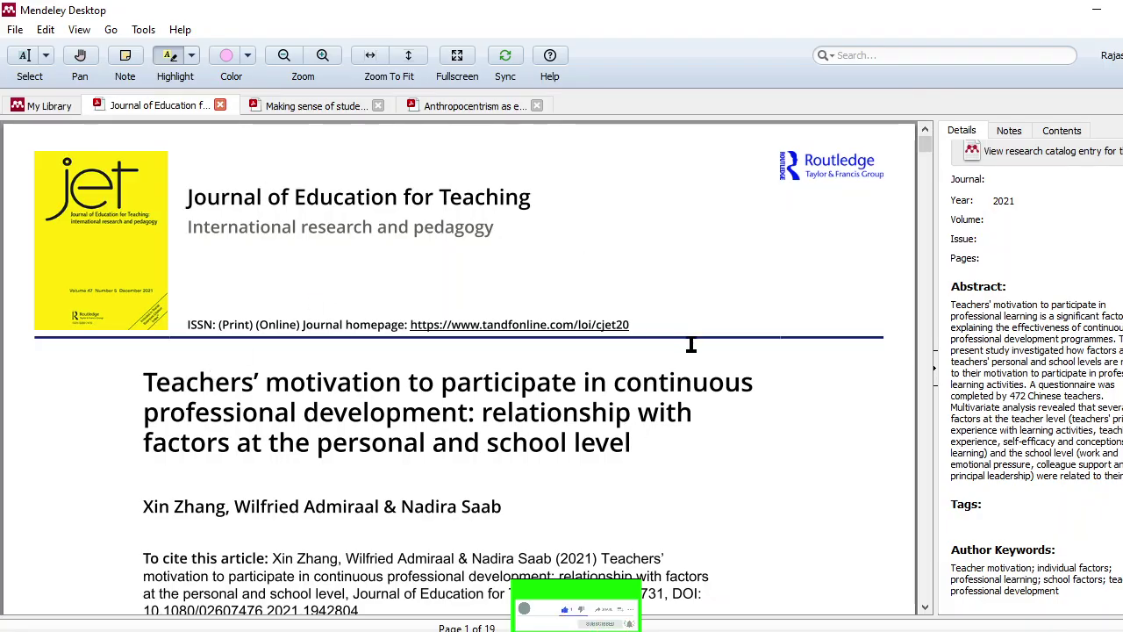
Examine the teachers' motivation article's title page and abstract, and read the yellow and blue notes beside the abstract
scroll(662, 354, down, 1)
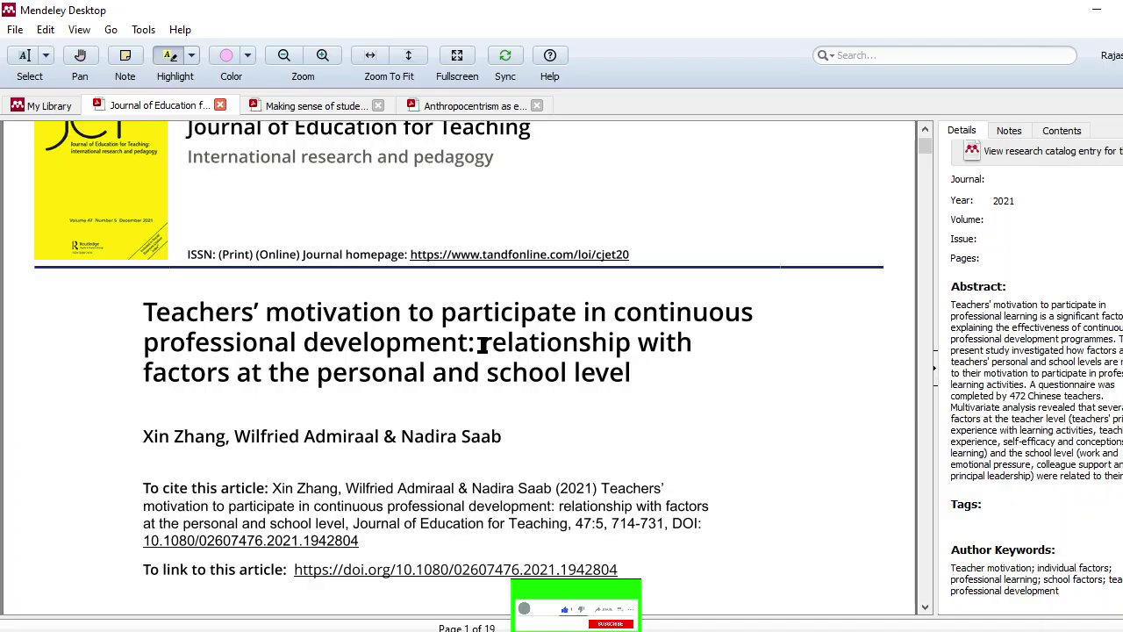
scroll(530, 374, up, 2)
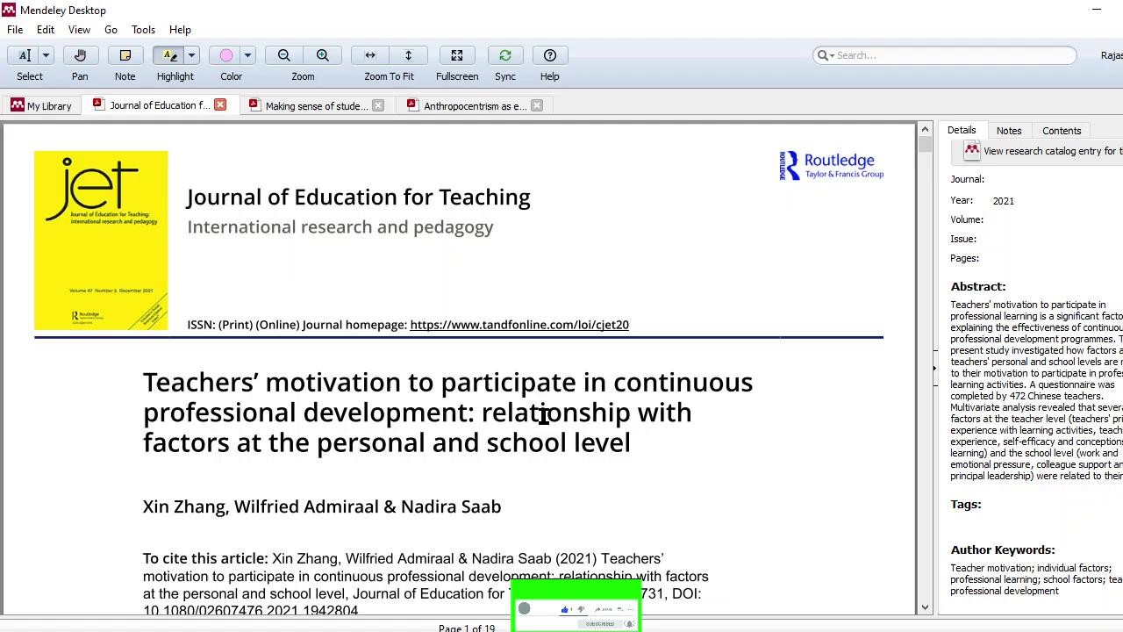
scroll(606, 399, down, 3)
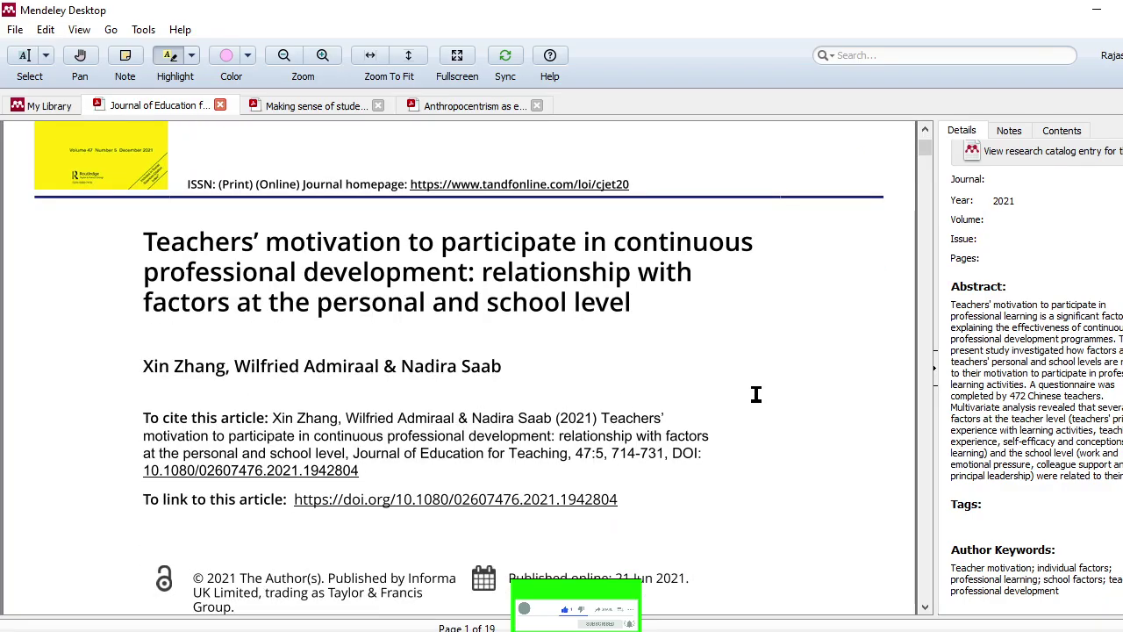
scroll(755, 394, down, 3)
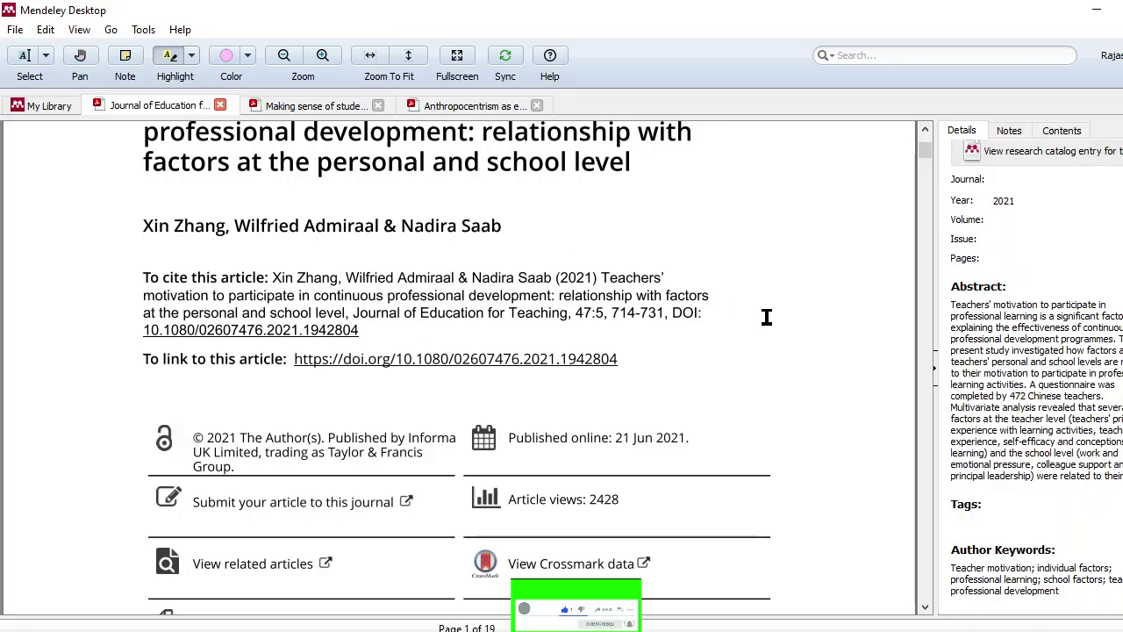
scroll(766, 317, down, 10)
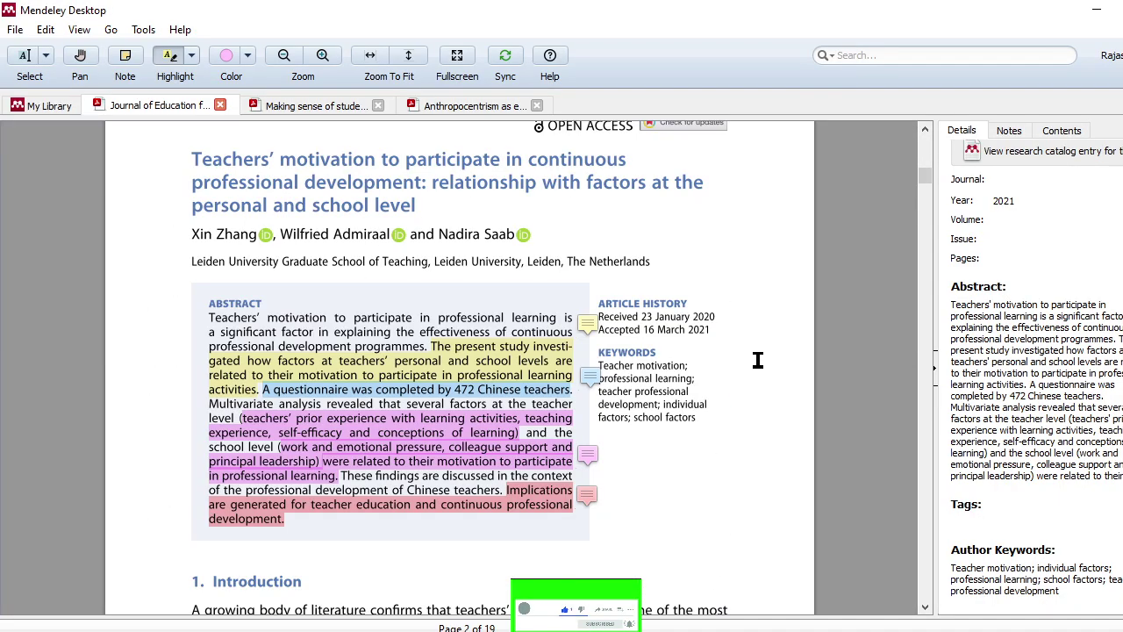
scroll(764, 437, down, 1)
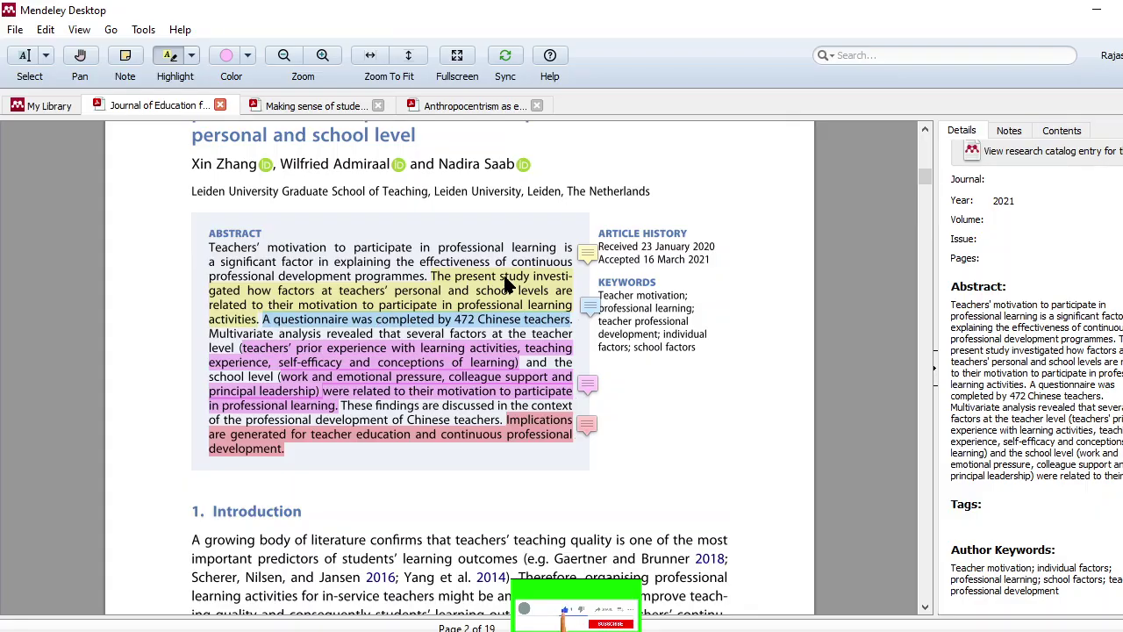
click(594, 258)
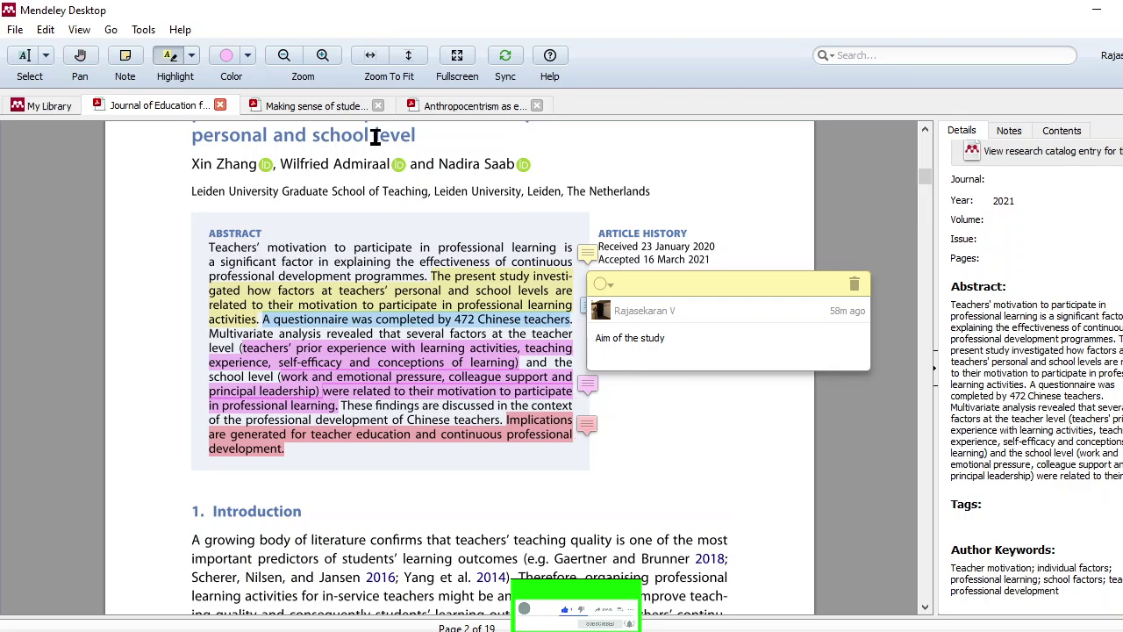
click(711, 421)
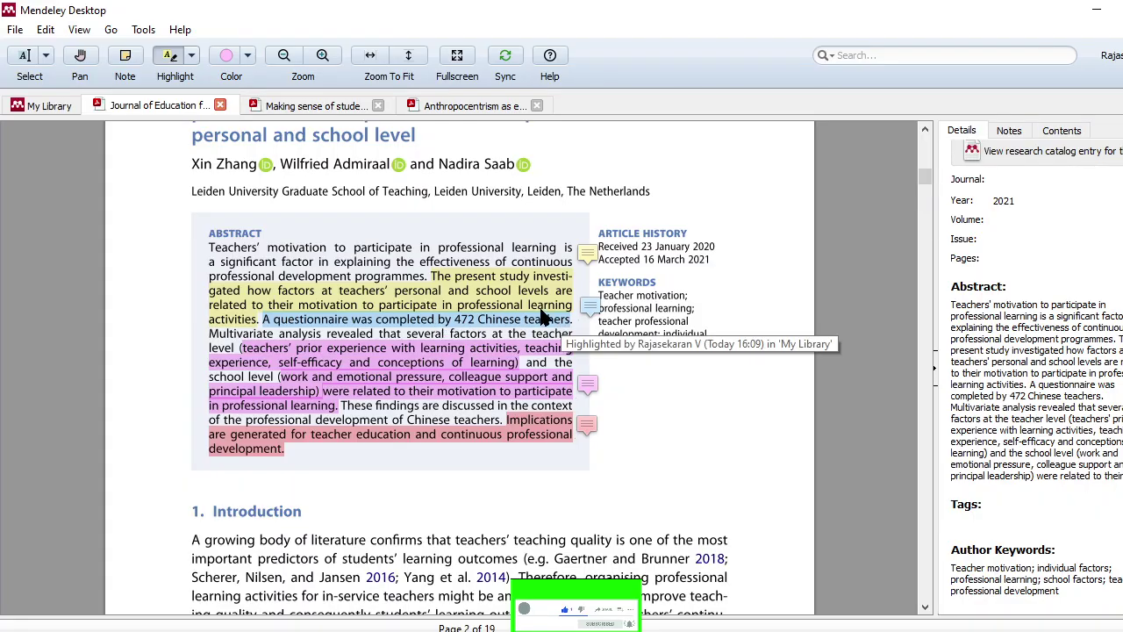
click(588, 306)
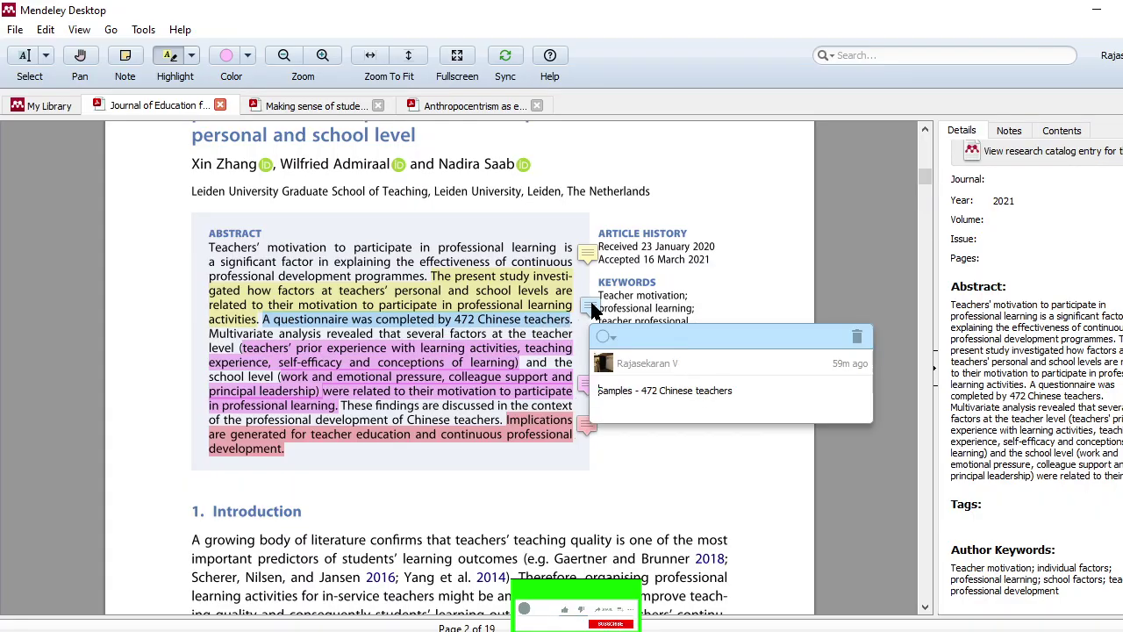
click(727, 448)
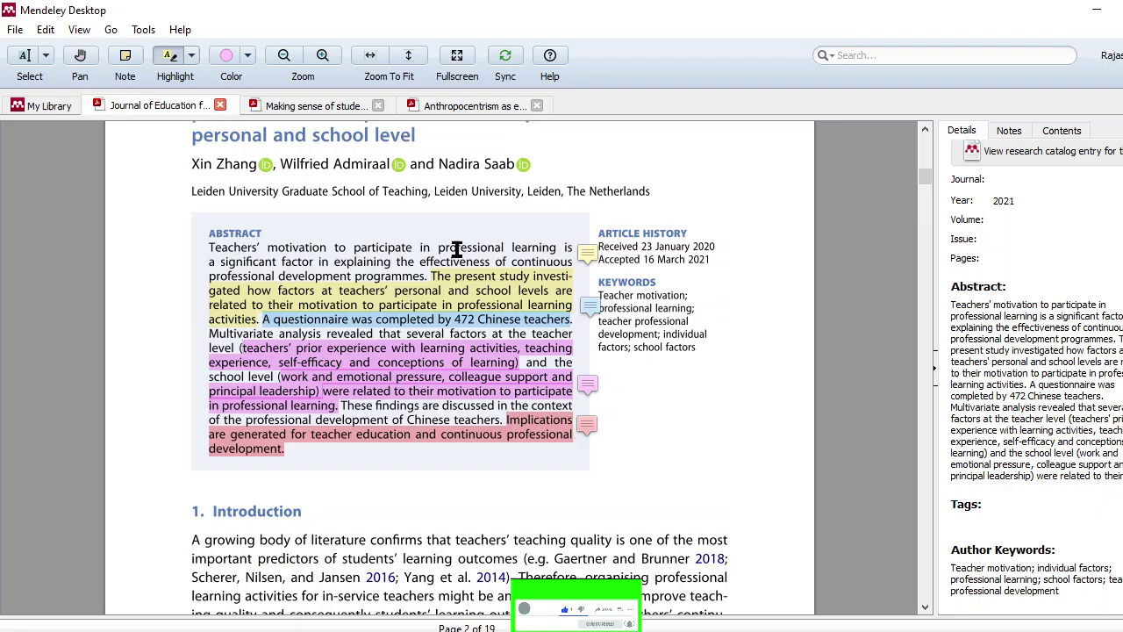
Highlight the abstract in pink from its heading down to the word "Multivariate"
scroll(851, 427, down, 2)
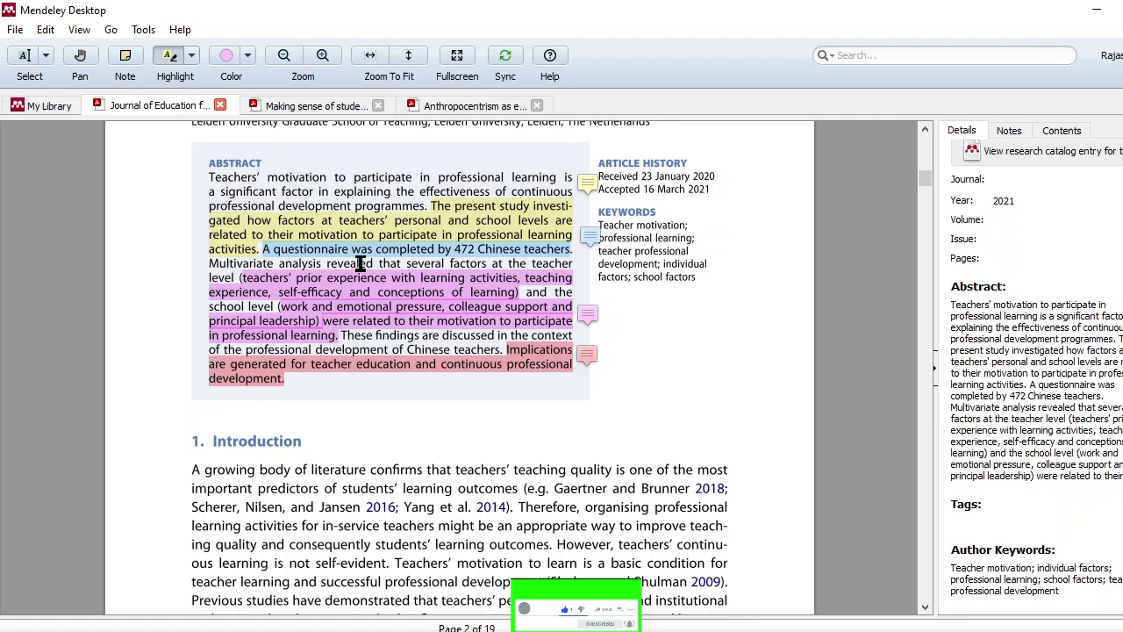
drag(207, 264, 211, 263)
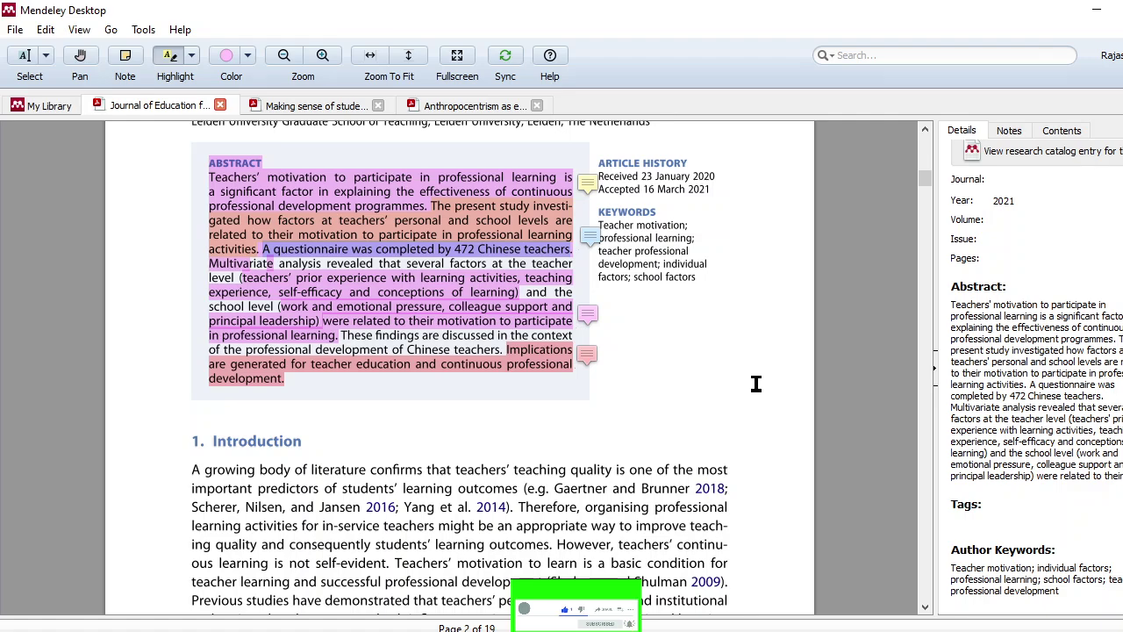
Review the notes beside the abstract again, opening the blue, pink and red ones and closing the last
scroll(756, 384, up, 2)
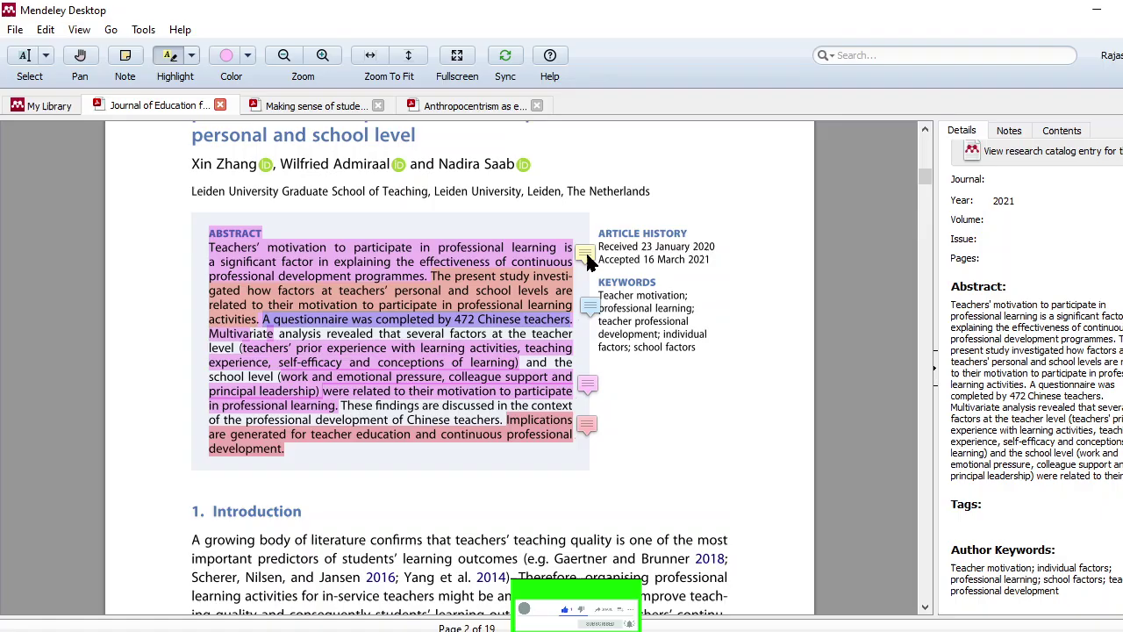
mouse_move(588, 255)
mouse_move(594, 314)
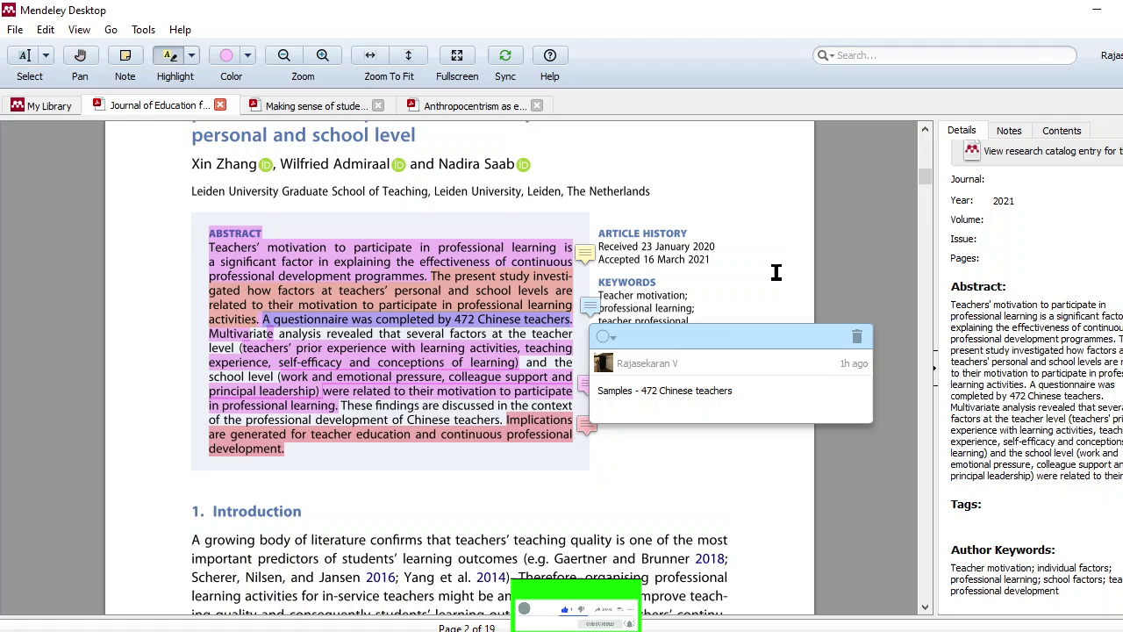
click(587, 386)
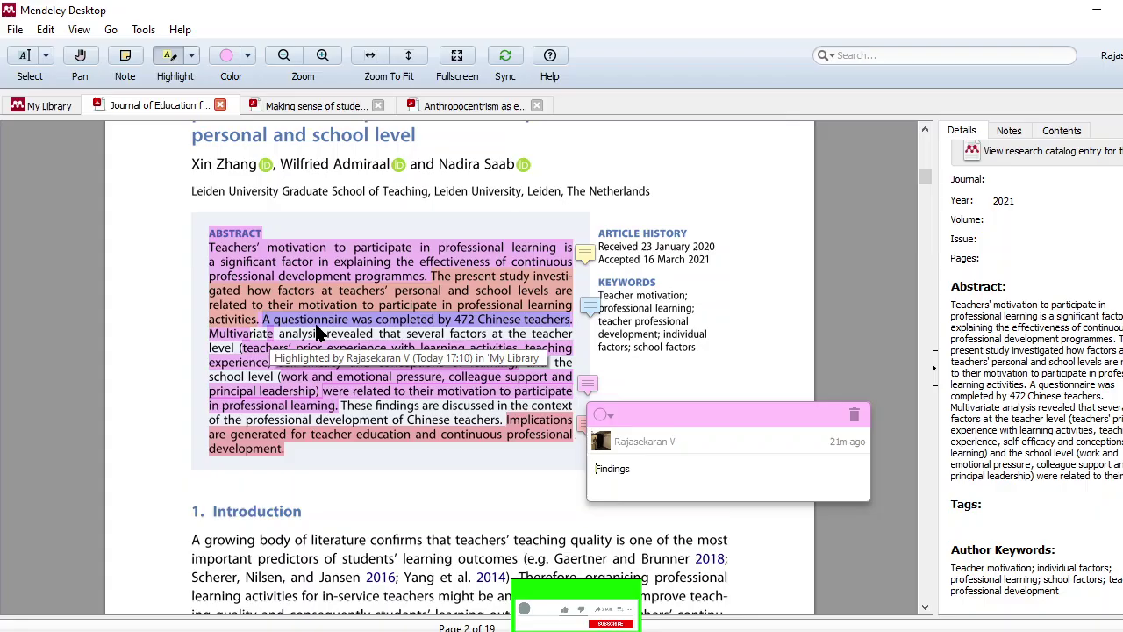
click(765, 355)
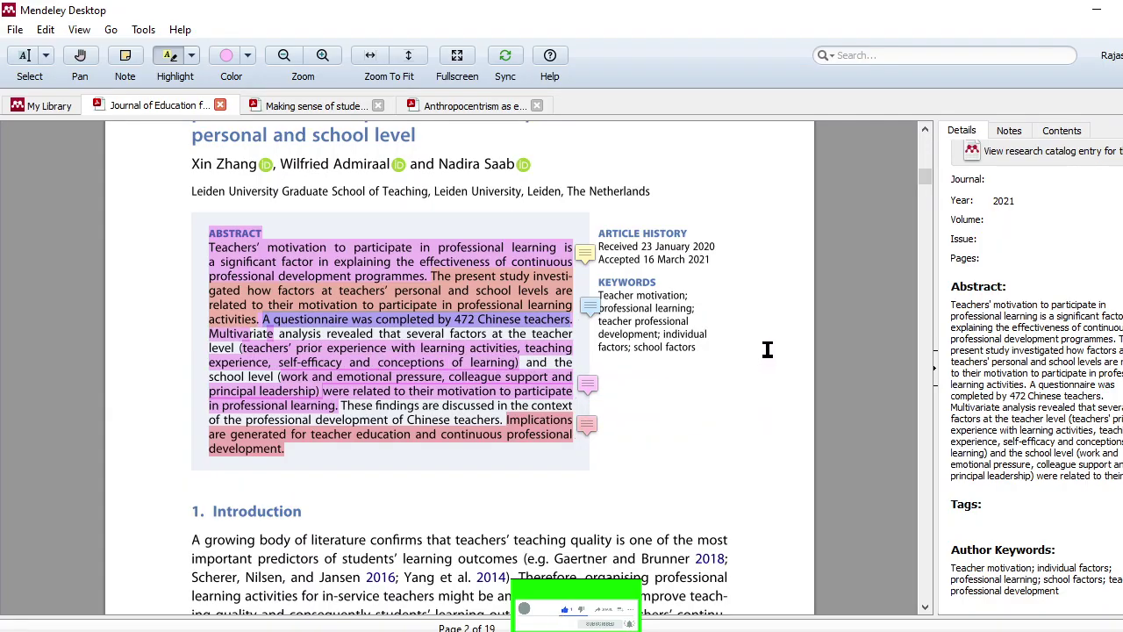
click(590, 426)
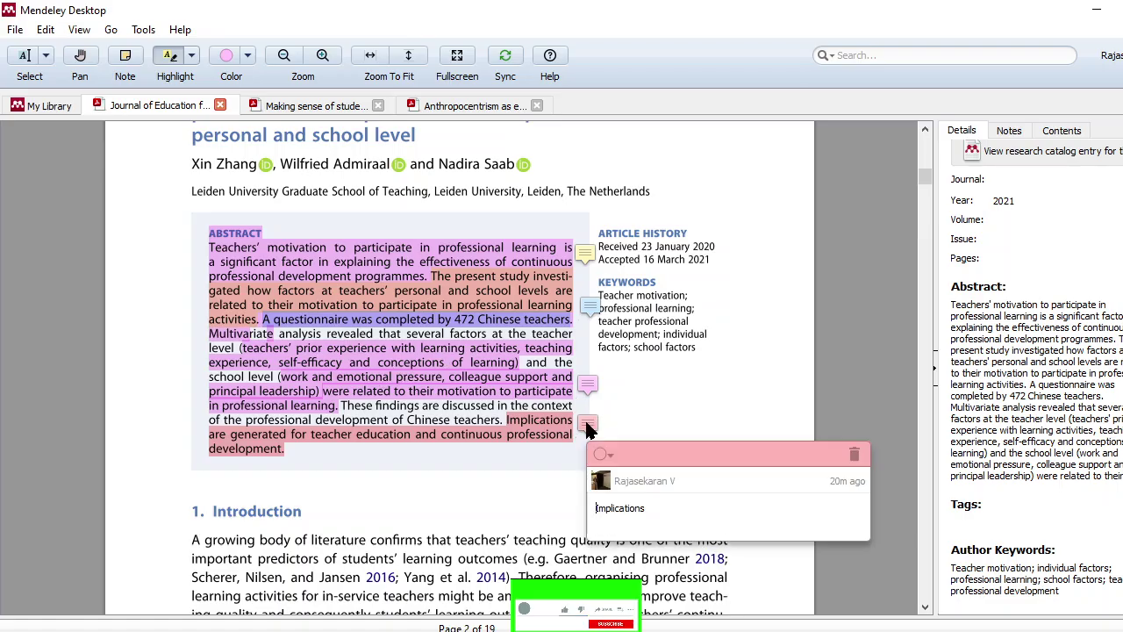
click(661, 388)
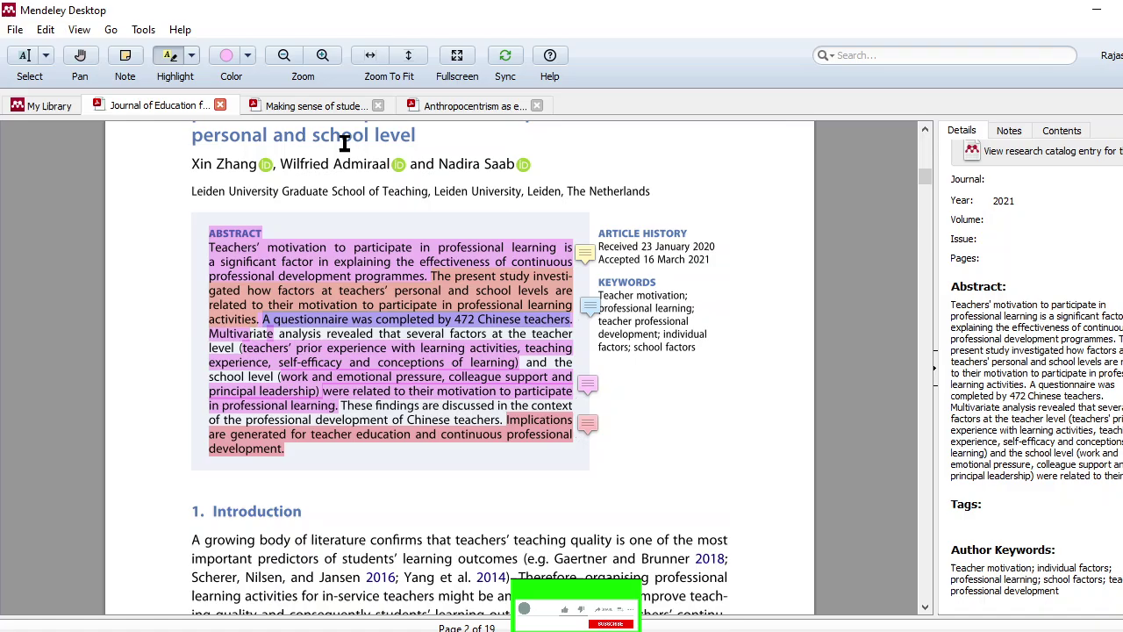
Switch to the paper "Making sense of student data" and read the yellow and first blue notes beside its abstract
click(306, 108)
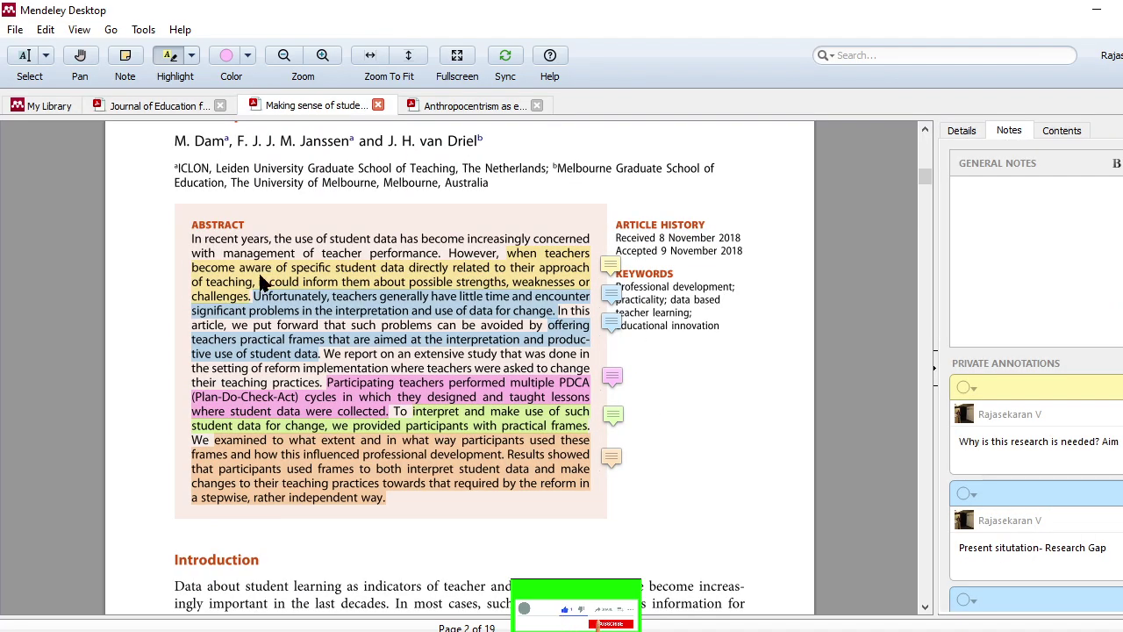
scroll(292, 222, up, 2)
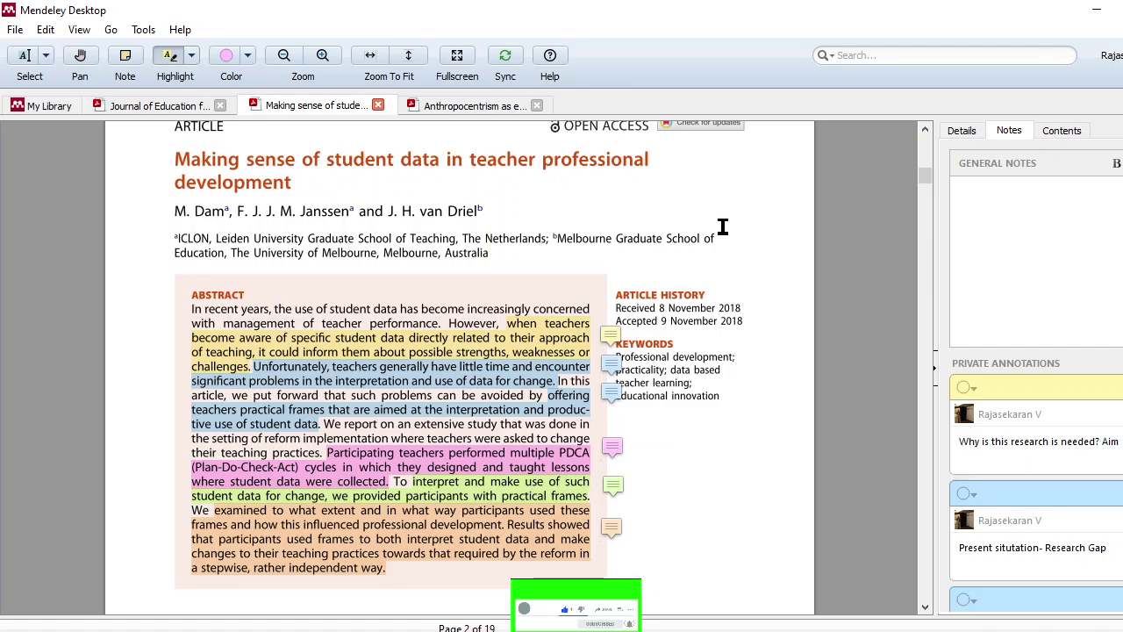
click(614, 340)
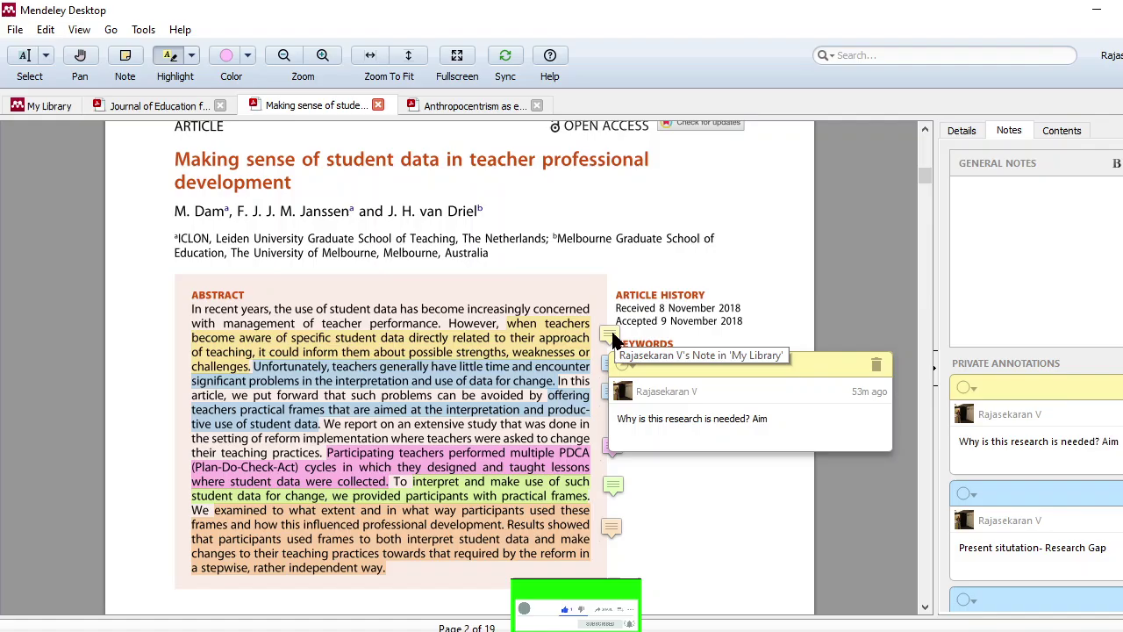
click(769, 246)
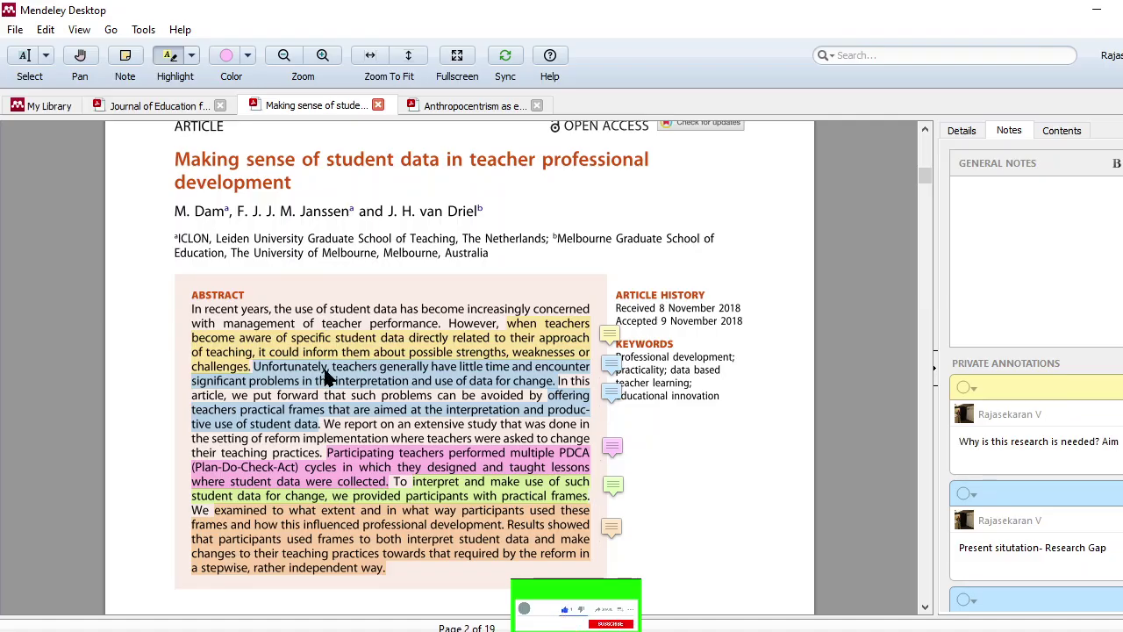
click(611, 365)
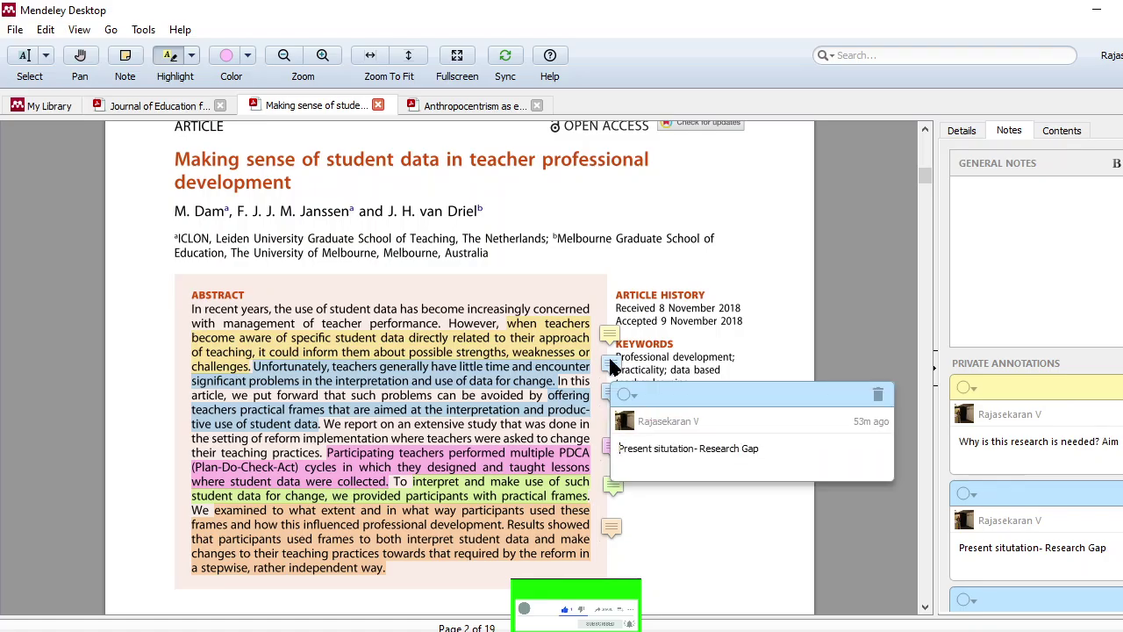
click(676, 526)
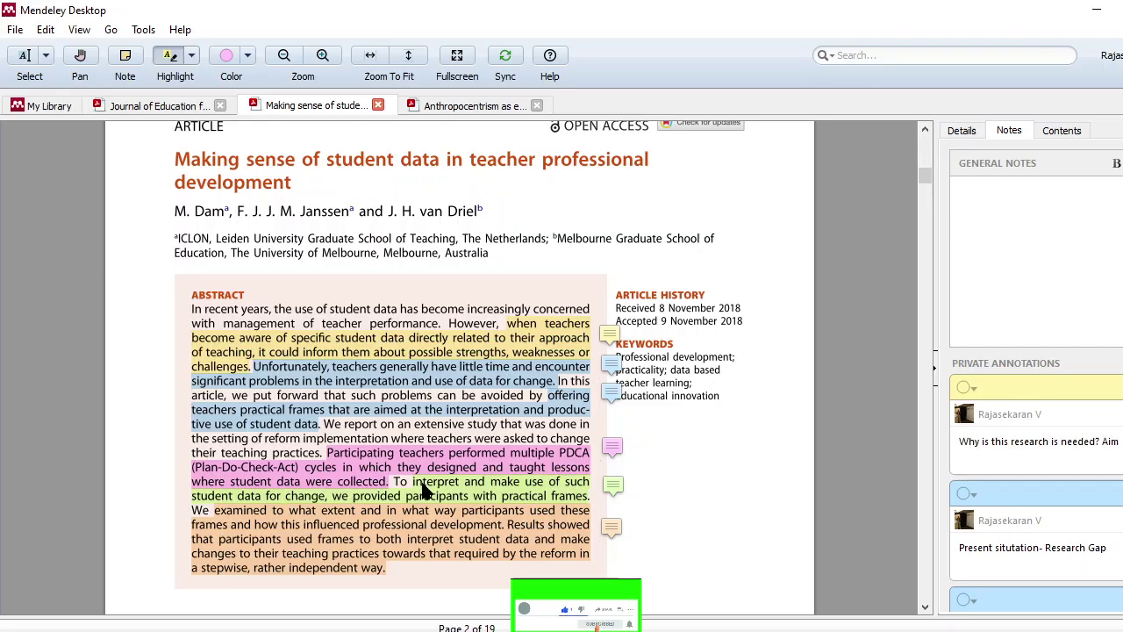
Read the pink, green and orange notes attached to the abstract's highlighted passages
click(612, 455)
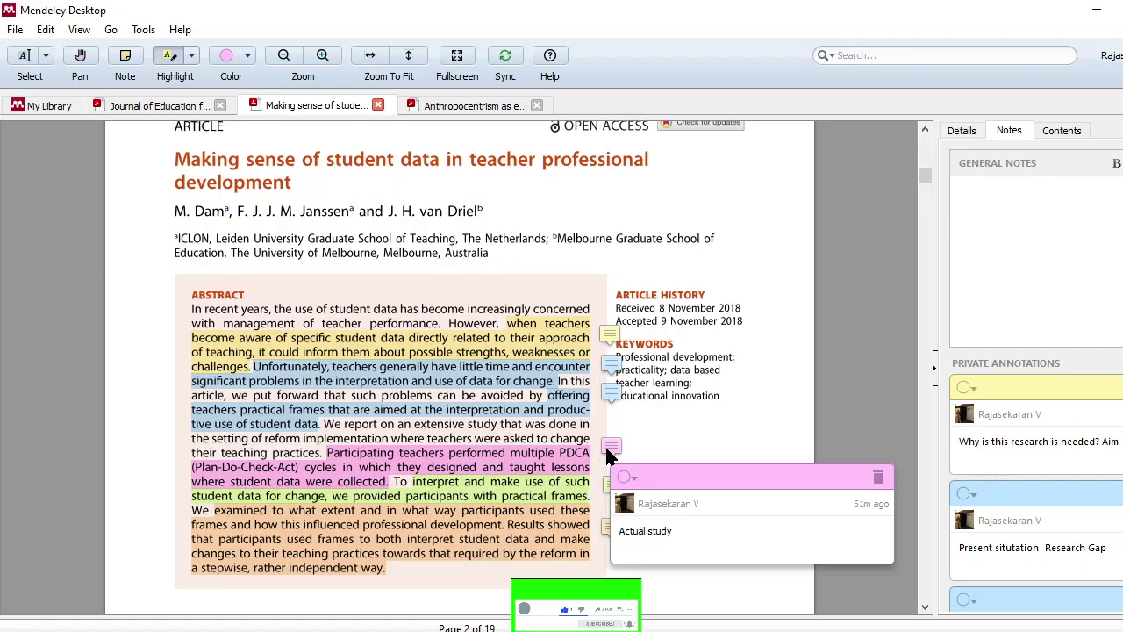
click(682, 448)
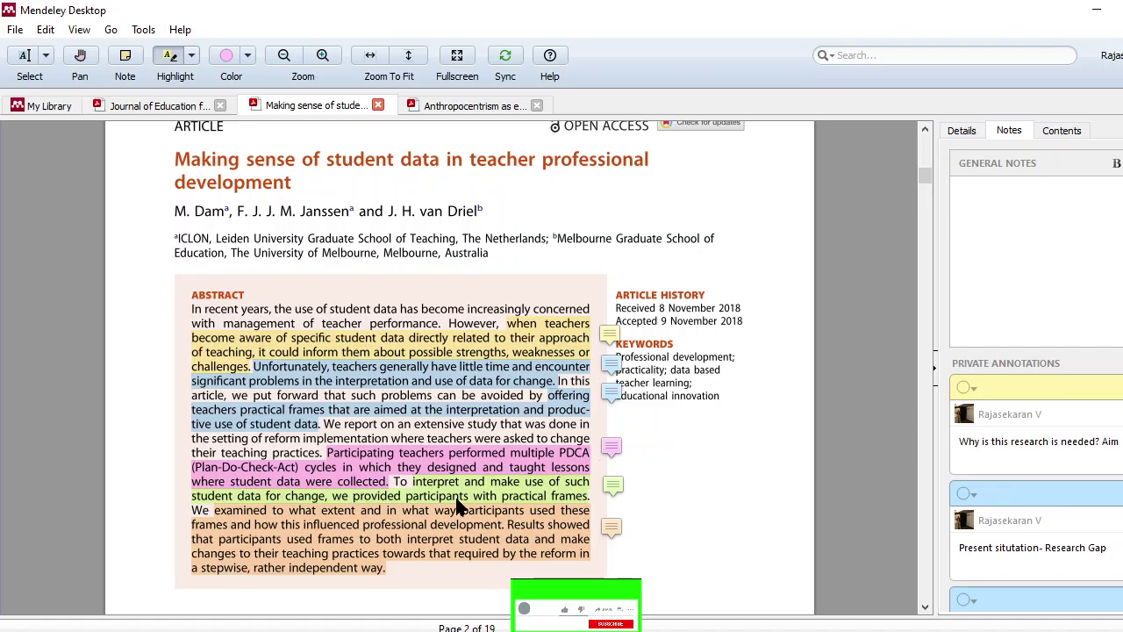
click(612, 493)
mouse_move(609, 526)
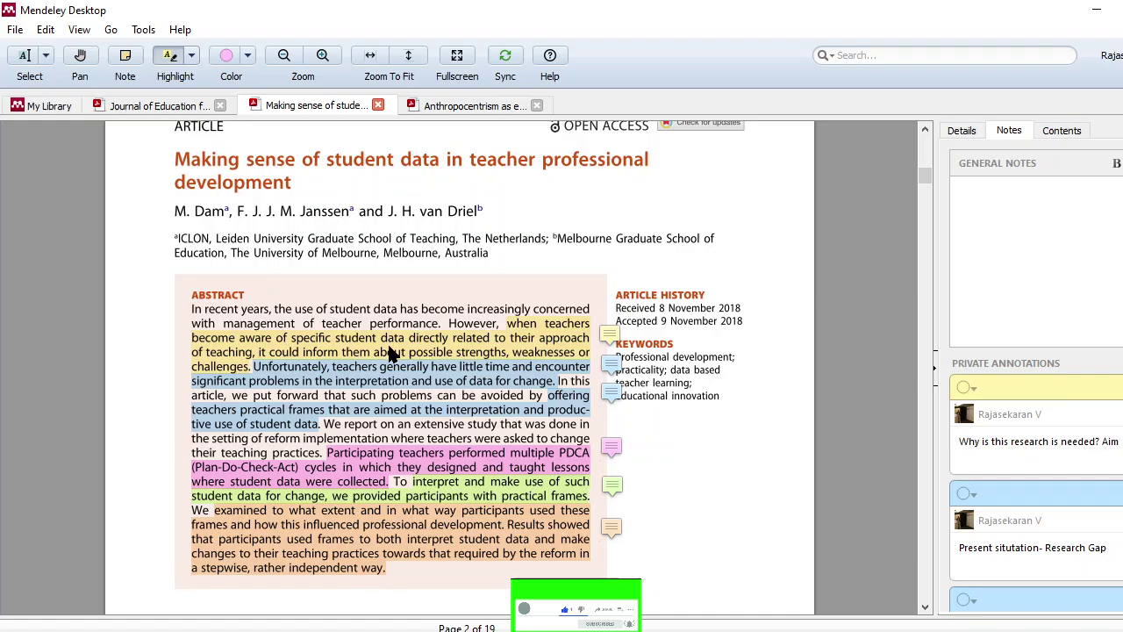
Skim the body of the paper from the Introduction to the Frame design section on page 4
scroll(860, 421, down, 4)
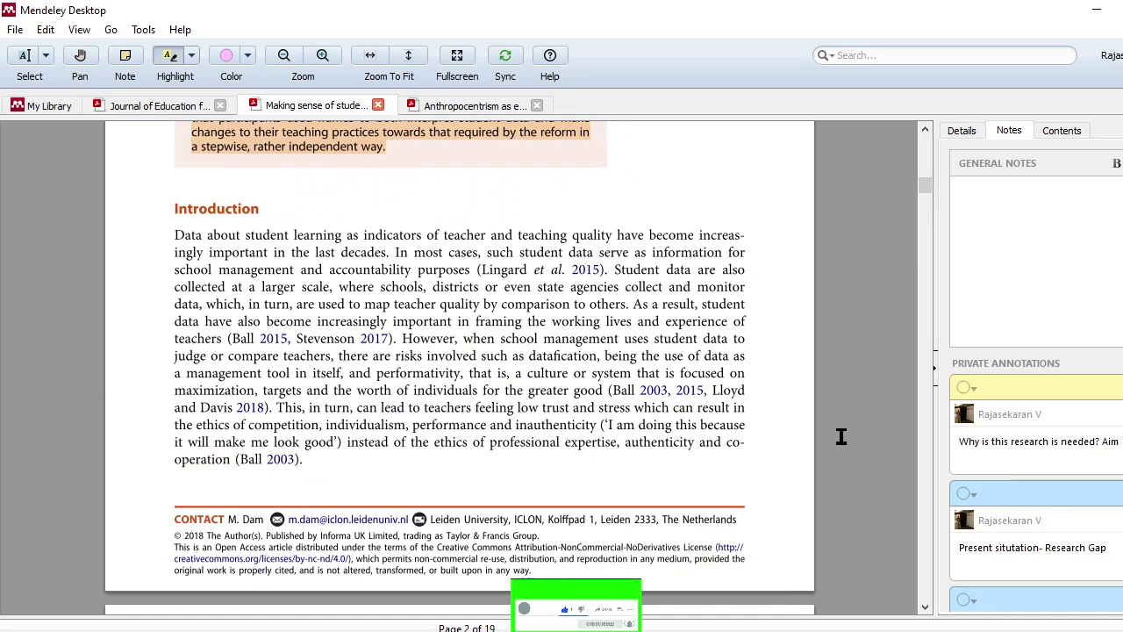
scroll(841, 436, down, 15)
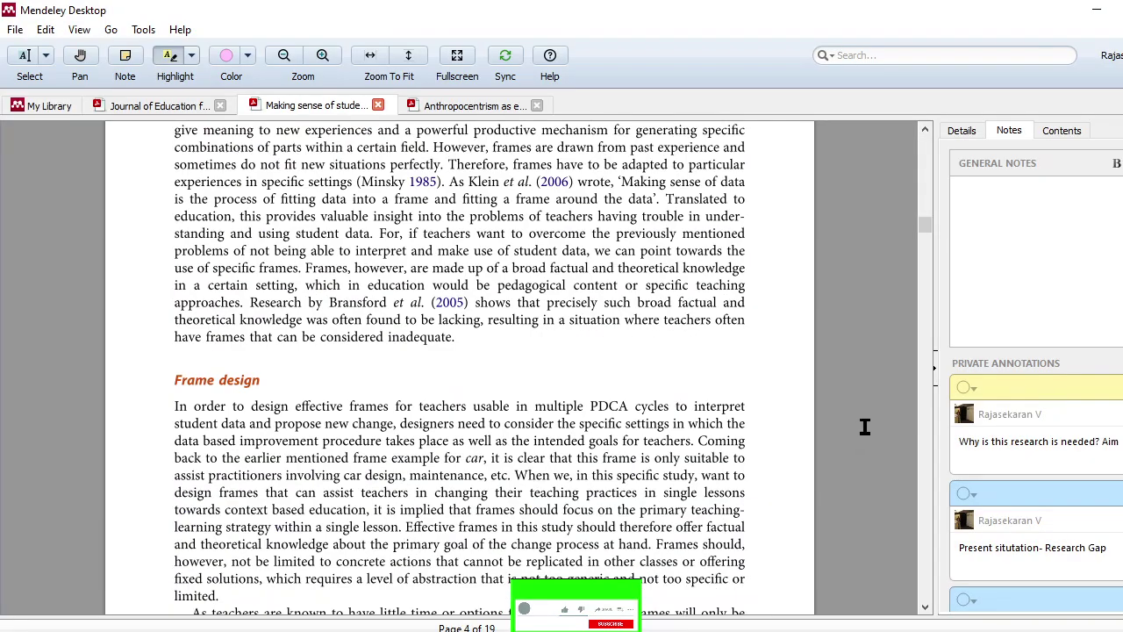
scroll(869, 427, up, 4)
scroll(887, 430, down, 2)
scroll(890, 430, up, 2)
scroll(897, 432, down, 2)
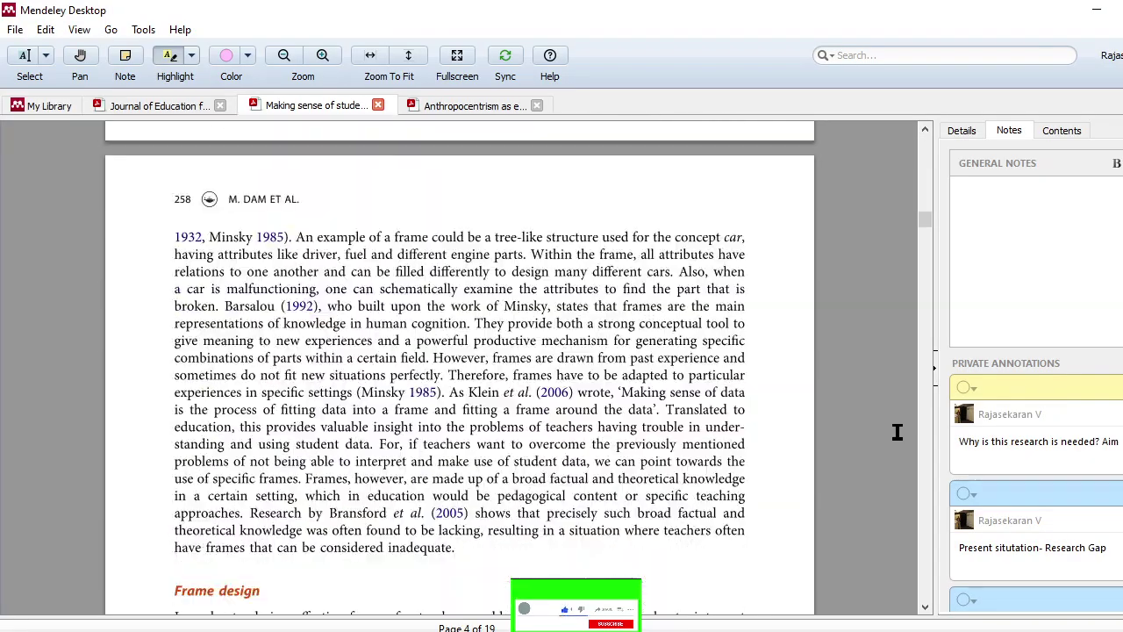
scroll(904, 433, down, 3)
scroll(910, 436, up, 3)
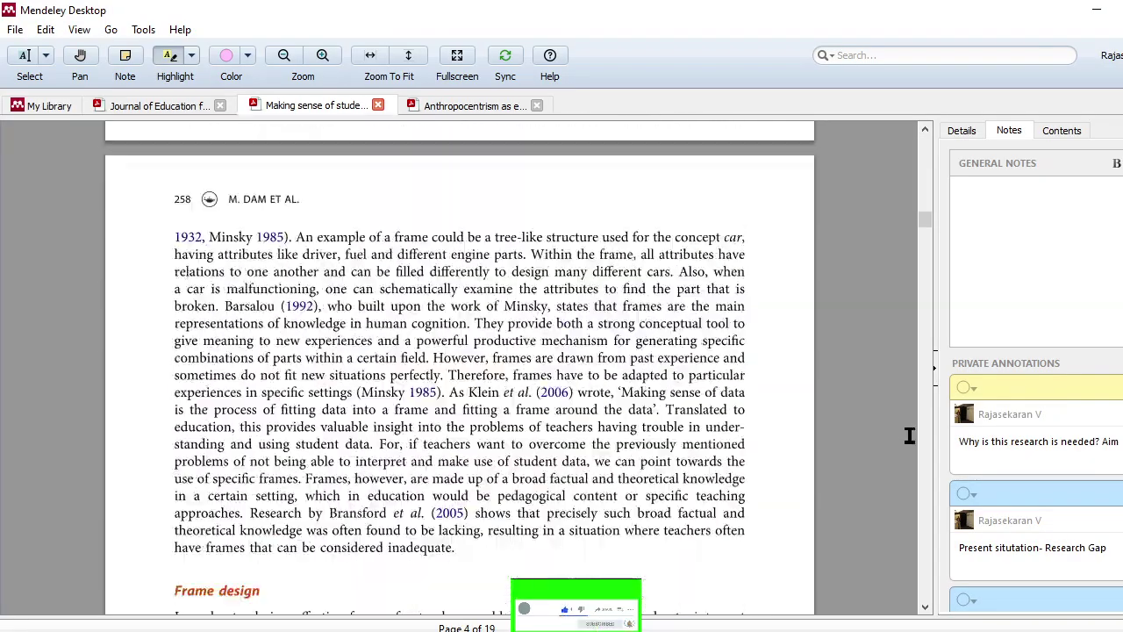
scroll(910, 436, down, 3)
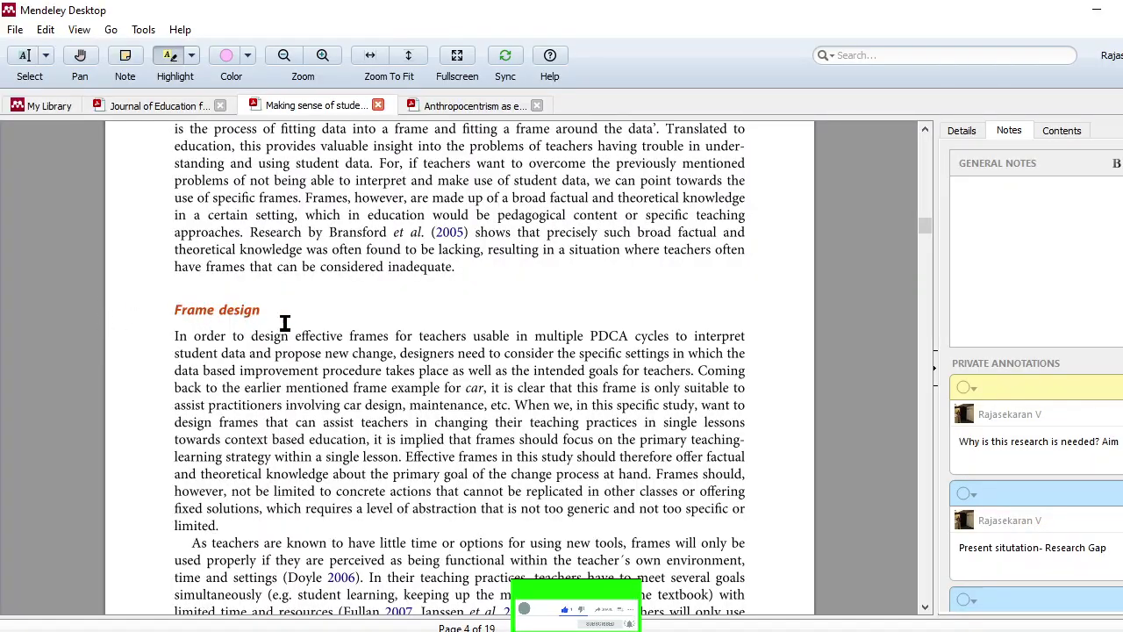
Skim the paper's body from the Frame design section through Figure 1, Frame use and Methods to page 7
scroll(310, 338, down, 9)
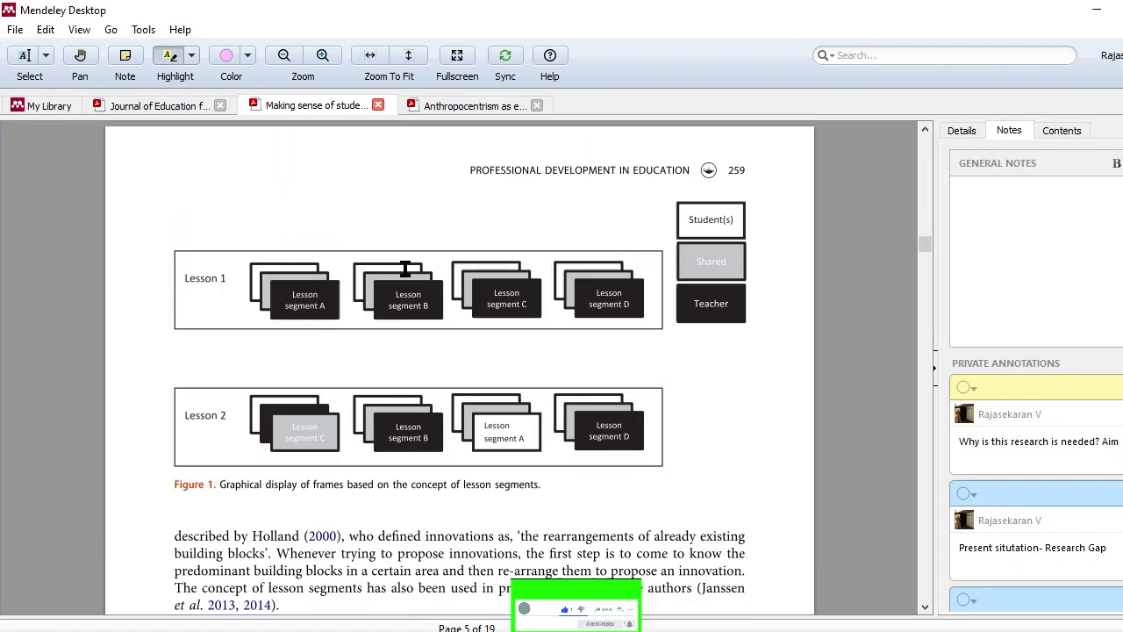
scroll(497, 394, down, 3)
scroll(460, 448, down, 2)
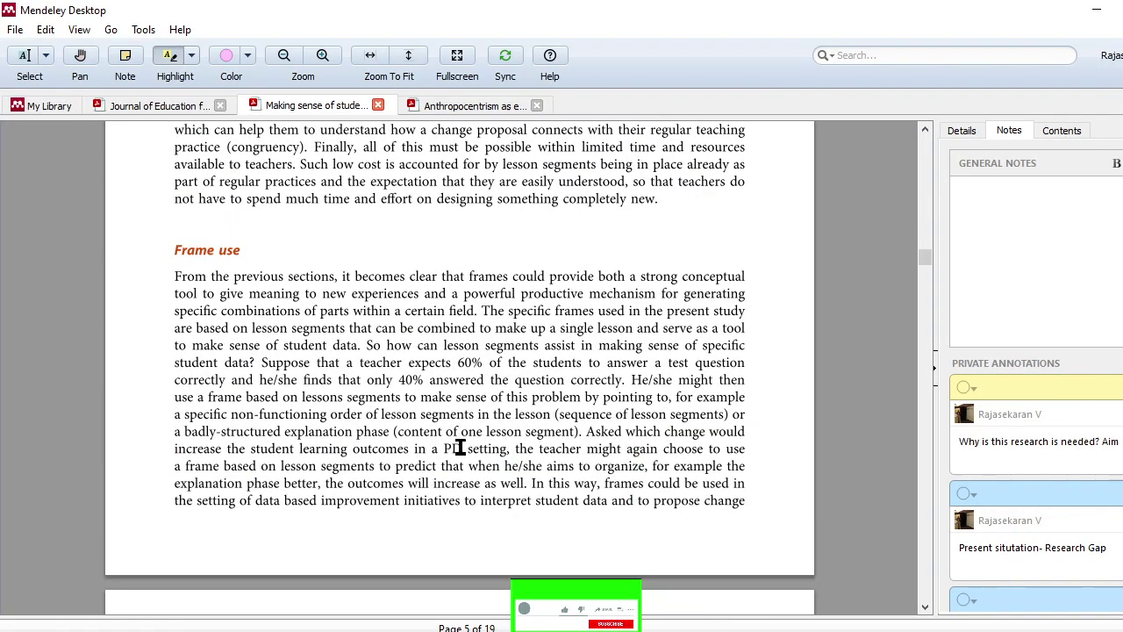
scroll(460, 447, down, 8)
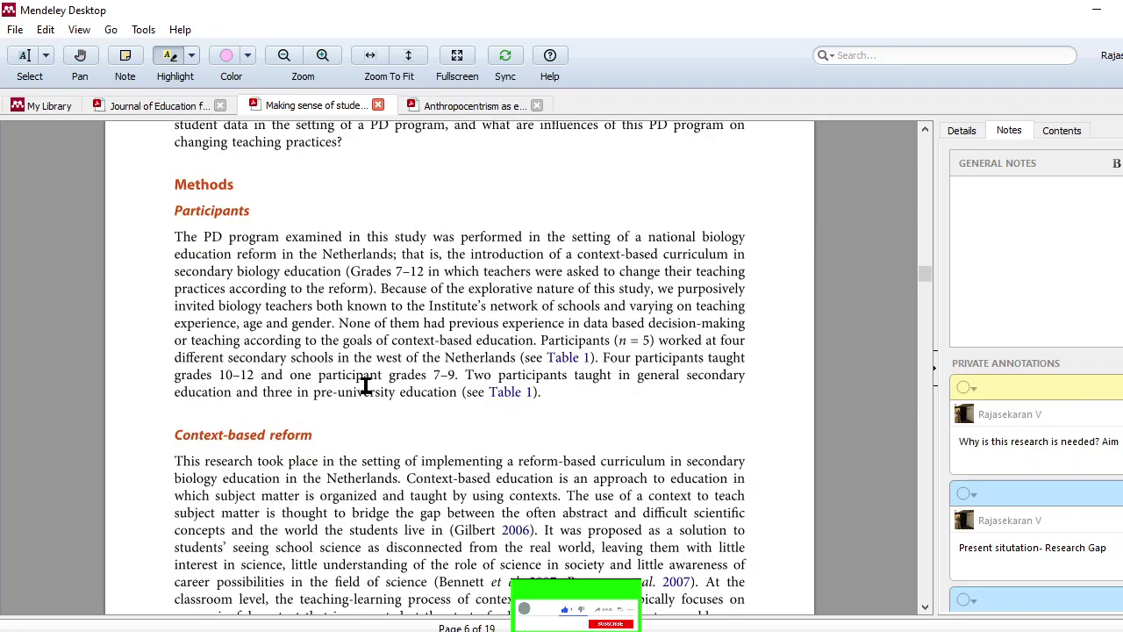
scroll(386, 384, down, 7)
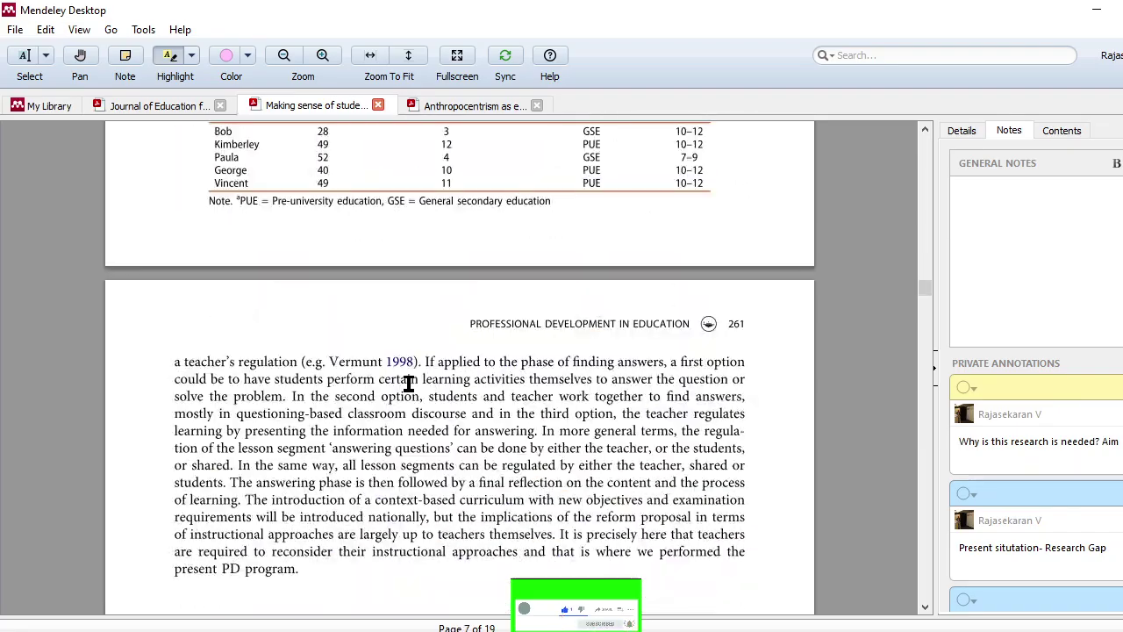
Return to the paper's title page on page 2 and view the highlighted abstract
scroll(408, 383, up, 20)
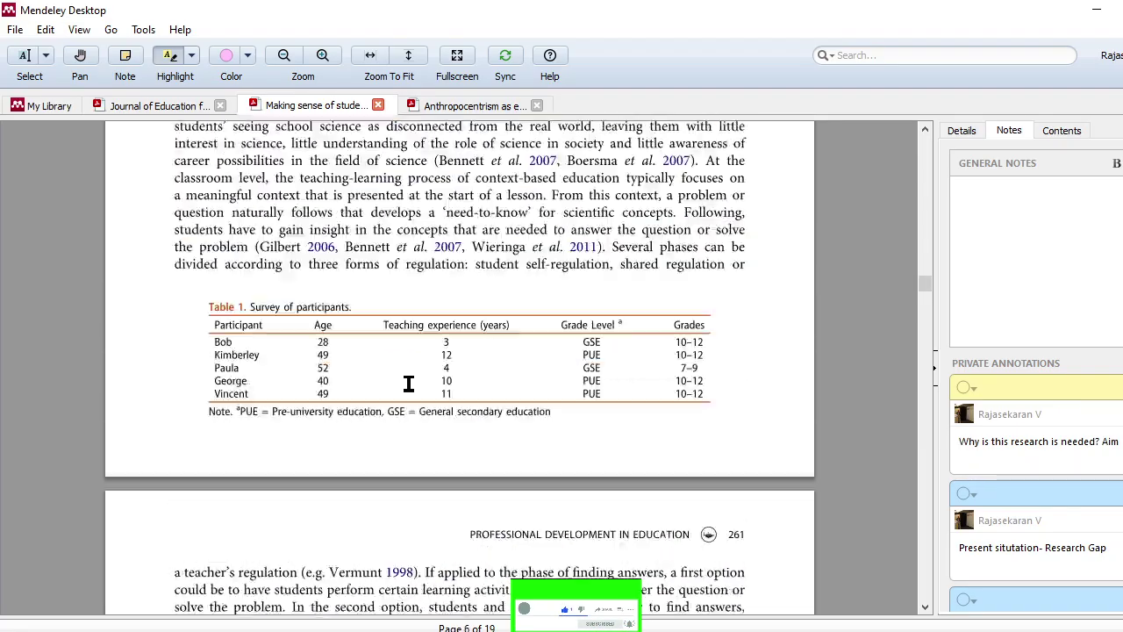
scroll(408, 383, up, 20)
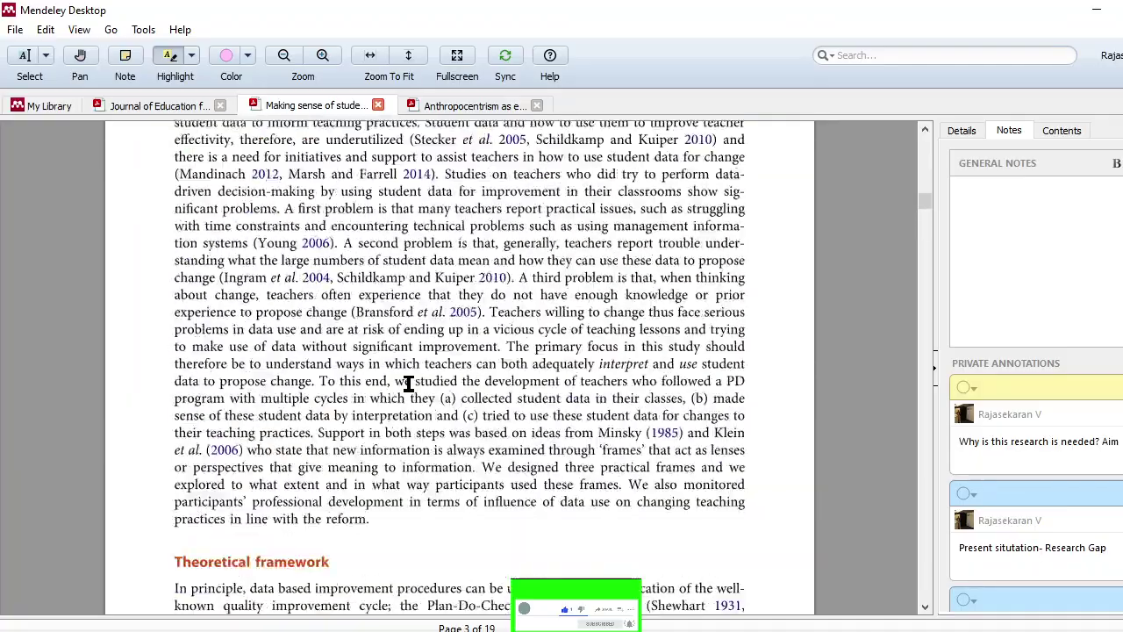
scroll(421, 422, down, 6)
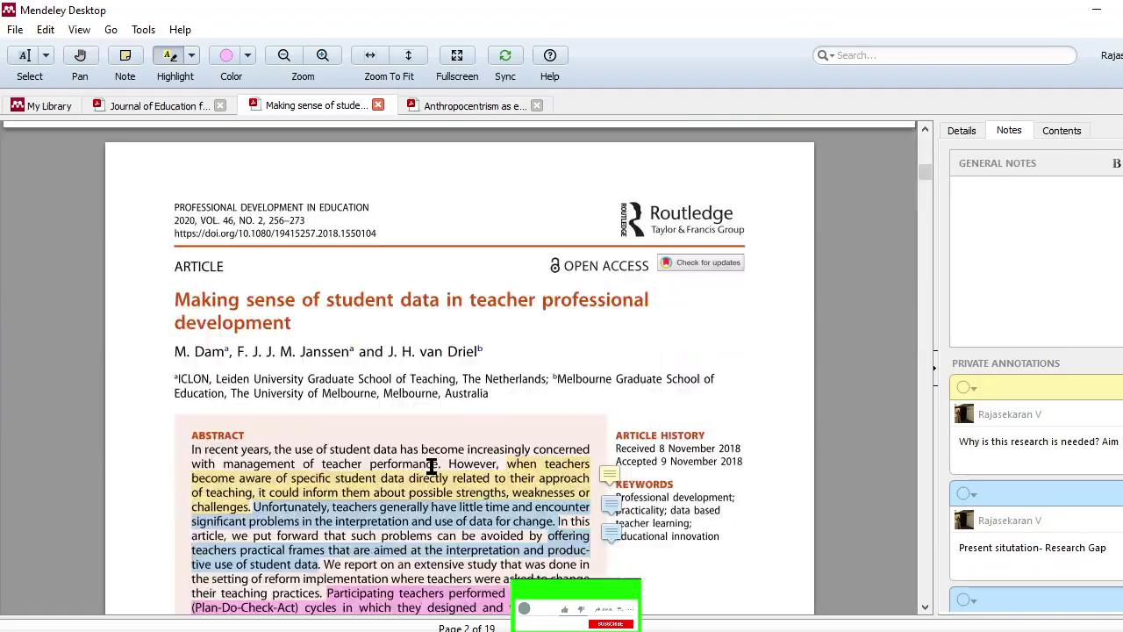